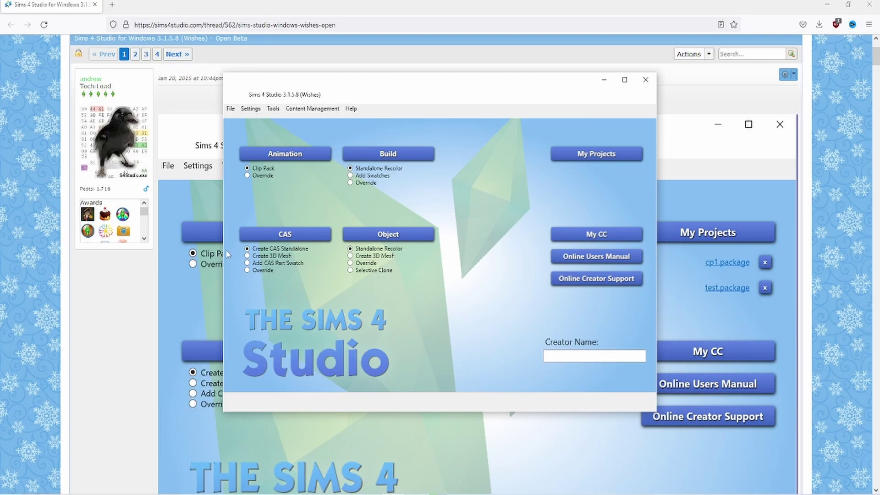
Browse the Content Management menu and its CAS batch fixes list.
{"action": "left_click", "coordinate": [302, 109]}
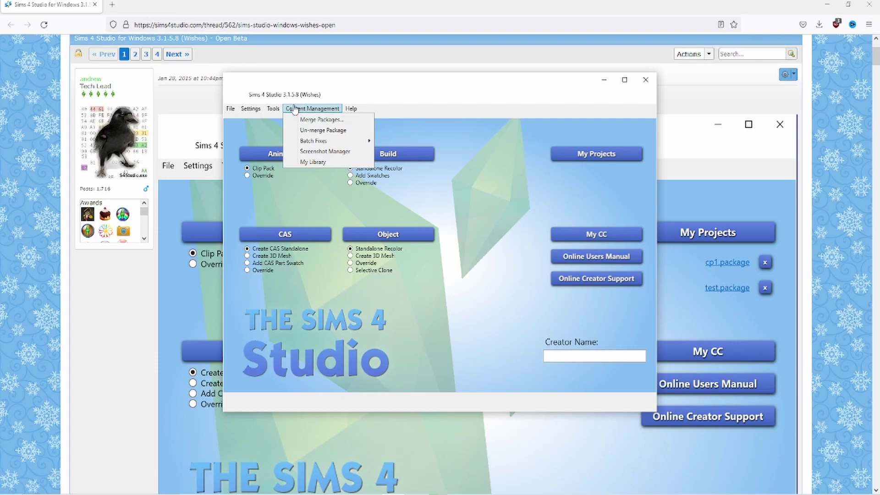
{"action": "left_click", "coordinate": [243, 97]}
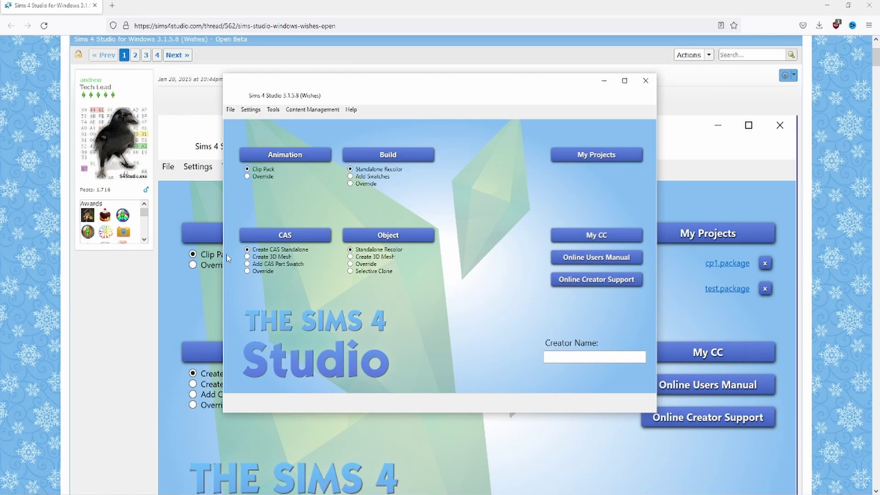
{"action": "left_click", "coordinate": [312, 109]}
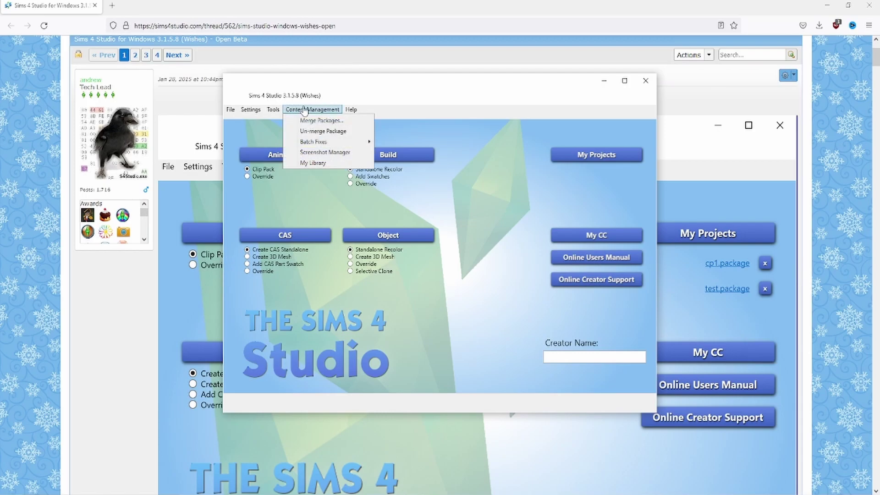
{"action": "left_click", "coordinate": [407, 102]}
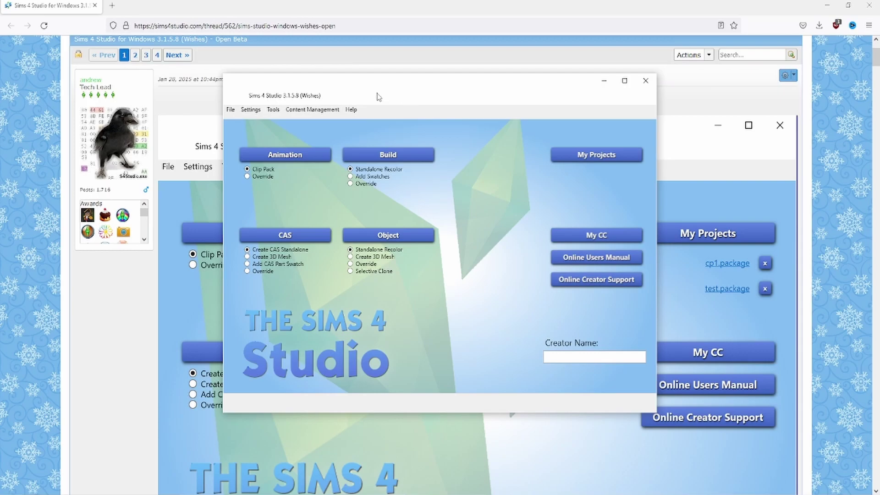
{"action": "left_click", "coordinate": [313, 110]}
{"action": "mouse_move", "coordinate": [337, 142]}
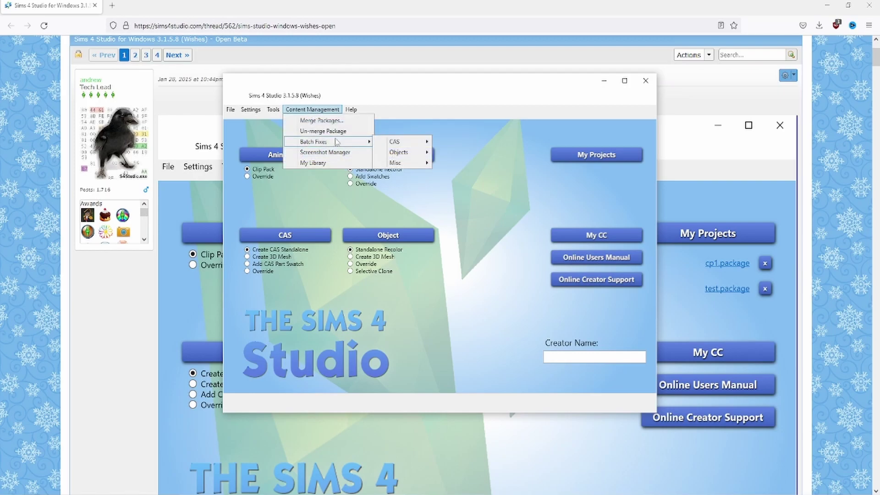
{"action": "mouse_move", "coordinate": [391, 145]}
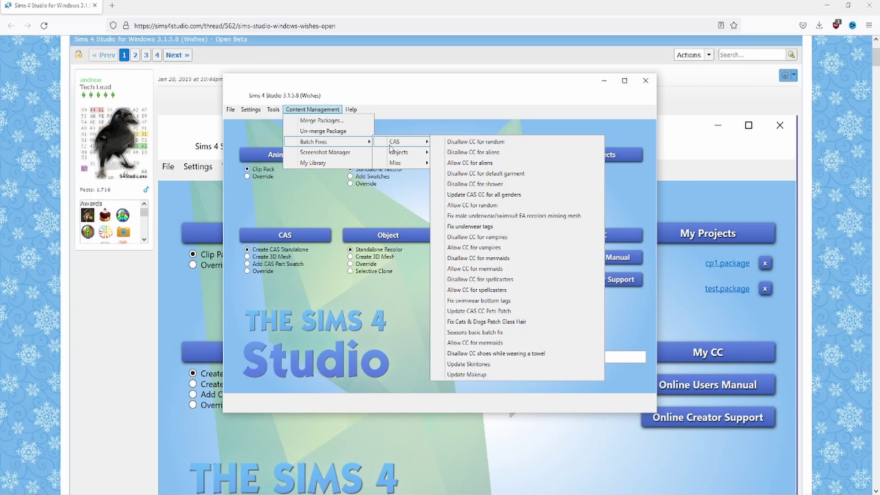
{"action": "left_click", "coordinate": [393, 112]}
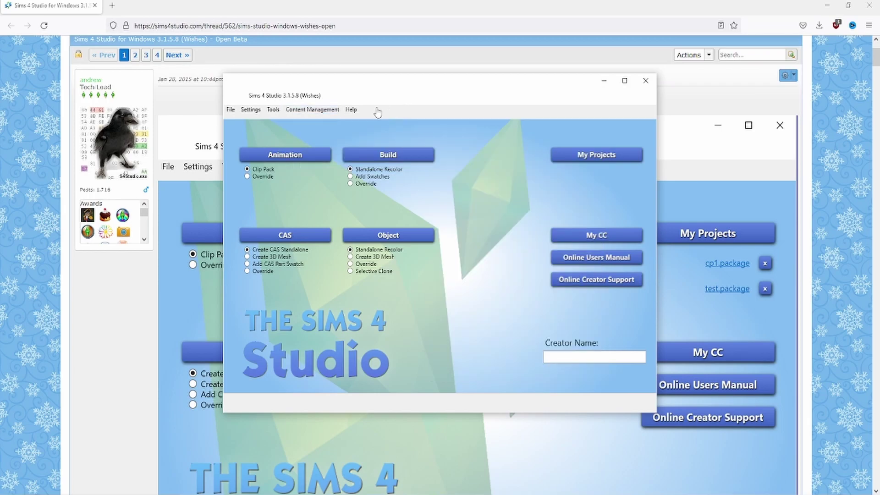
Choose Batch Fixes > Objects > Fix Windows and Doors (Star Wars Patch).
{"action": "left_click", "coordinate": [316, 112]}
{"action": "mouse_move", "coordinate": [339, 143]}
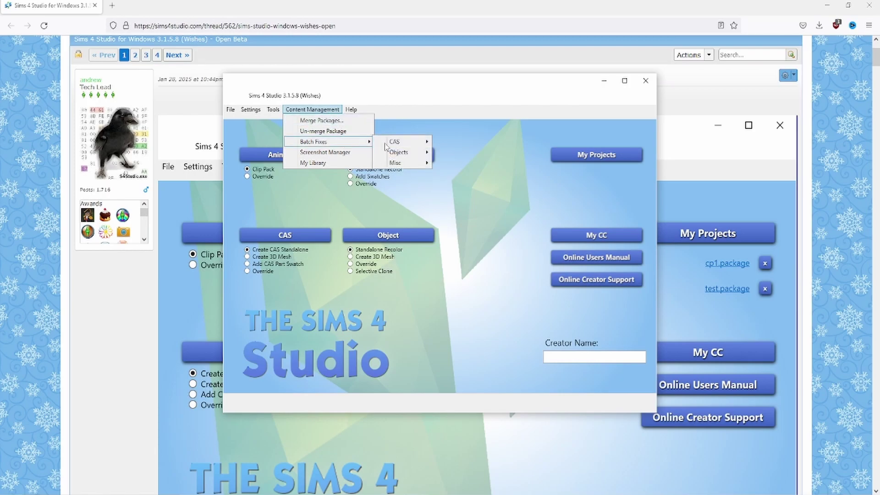
{"action": "mouse_move", "coordinate": [424, 152]}
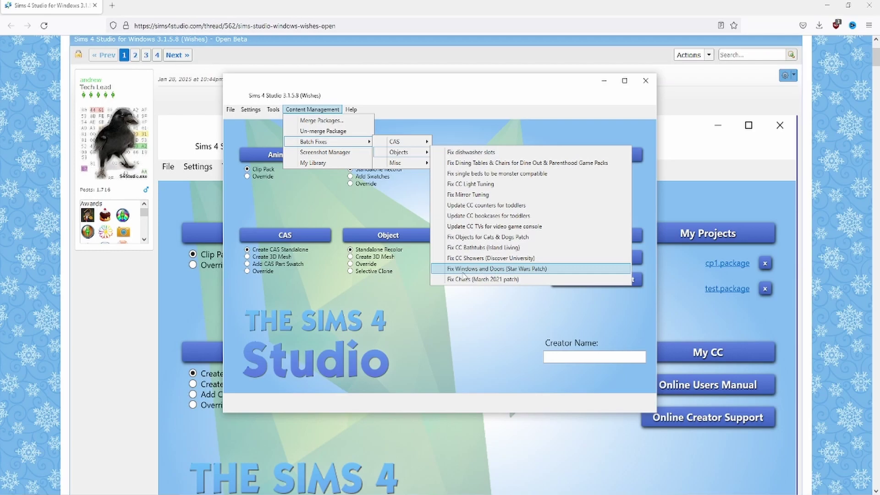
{"action": "left_click", "coordinate": [487, 272]}
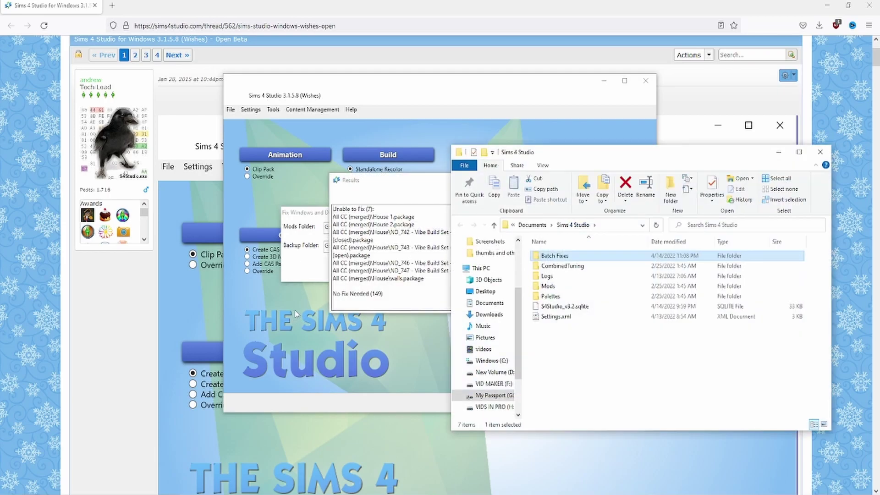
Bring the Seasons basic batch fix results window back to the front.
{"action": "left_click", "coordinate": [340, 243]}
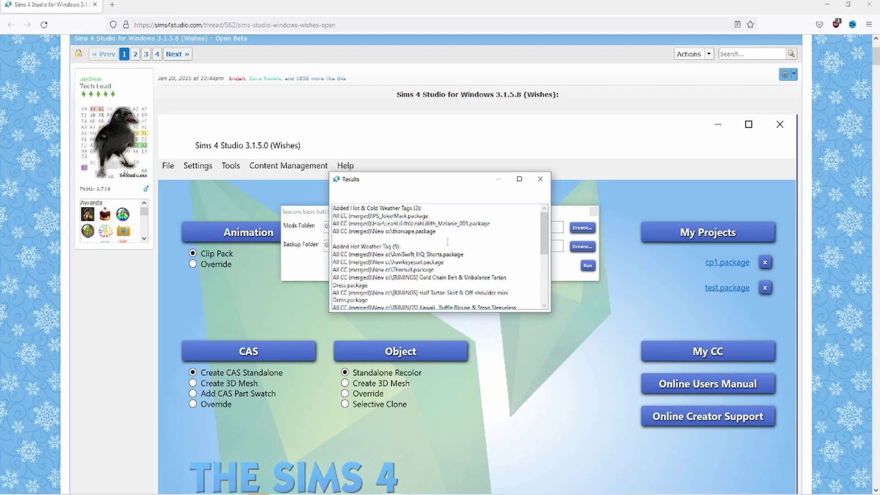
{"action": "scroll", "coordinate": [473, 241], "scroll_direction": "down", "scroll_amount": 2}
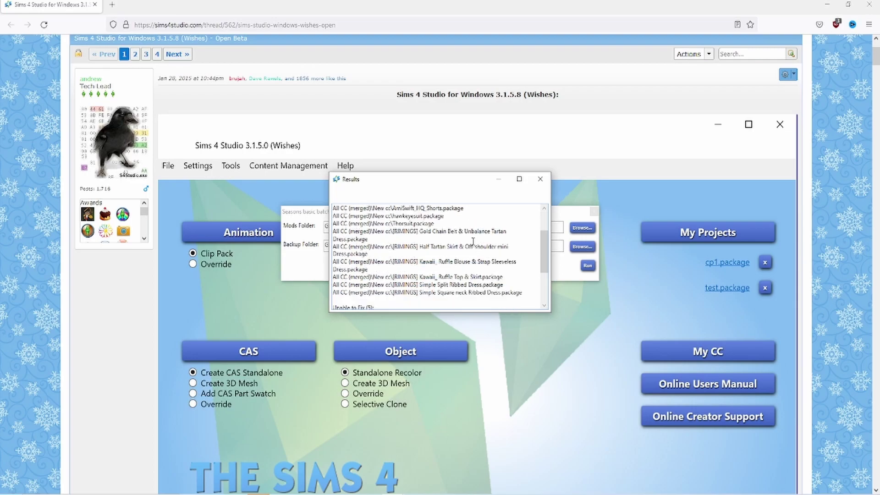
{"action": "scroll", "coordinate": [473, 242], "scroll_direction": "down", "scroll_amount": 3}
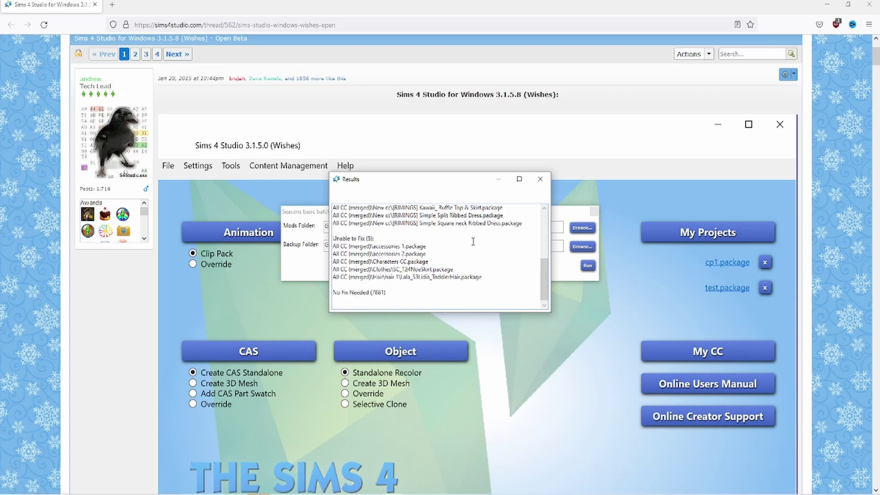
{"action": "scroll", "coordinate": [479, 238], "scroll_direction": "up", "scroll_amount": 5}
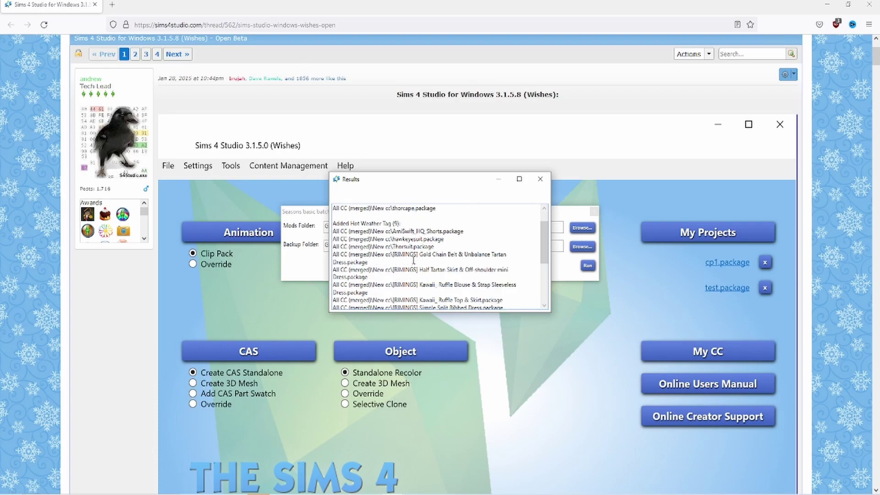
{"action": "scroll", "coordinate": [415, 260], "scroll_direction": "down", "scroll_amount": 4}
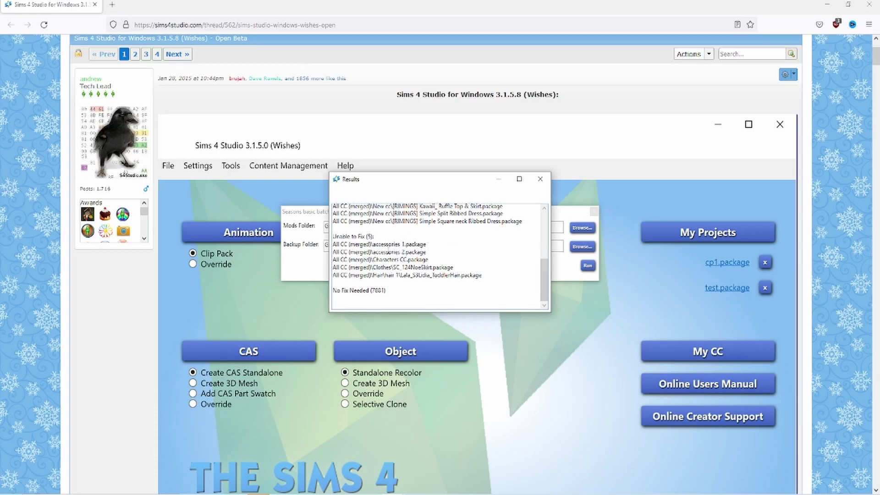
In the Sims 4 Studio folder, open Batch Fixes and sort it newest first by Date modified.
{"action": "left_click", "coordinate": [259, 494]}
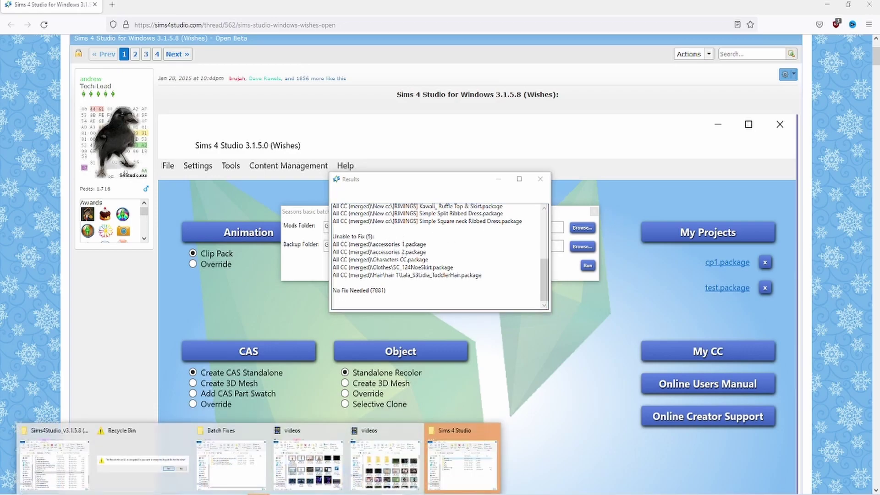
{"action": "left_click", "coordinate": [449, 464]}
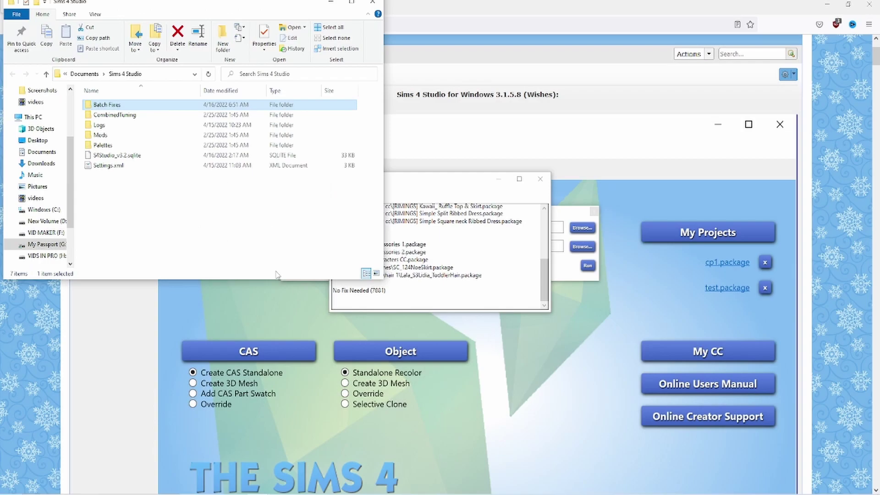
{"action": "double_click", "coordinate": [99, 104]}
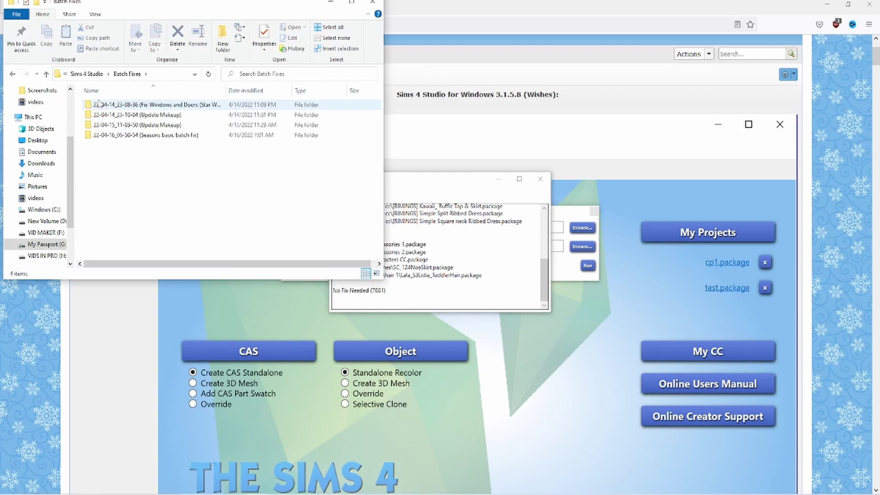
{"action": "left_click", "coordinate": [246, 90]}
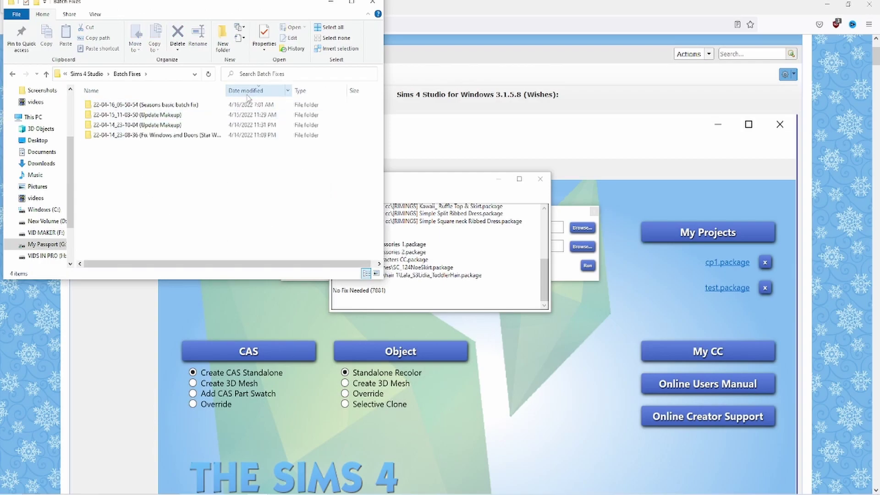
Open Seasons basic batch fix > Backup > All CC (merged) > New cc to view backed-up files.
{"action": "double_click", "coordinate": [146, 108]}
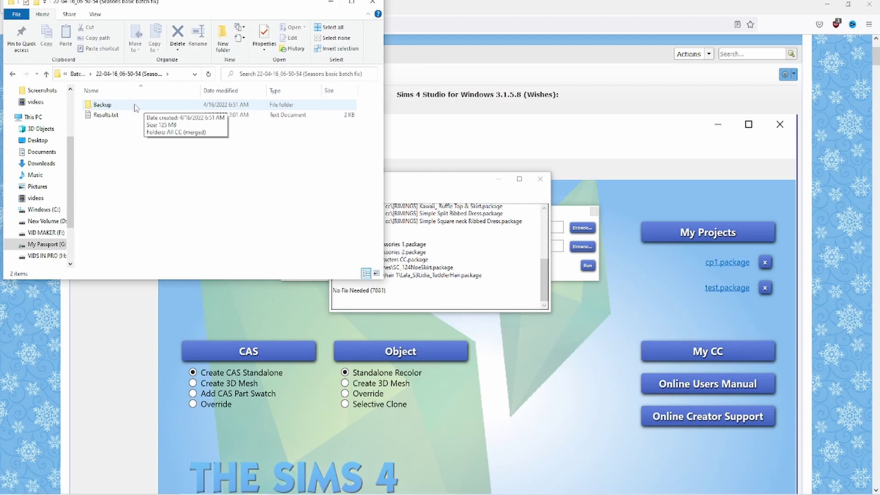
{"action": "double_click", "coordinate": [135, 107]}
{"action": "double_click", "coordinate": [135, 107]}
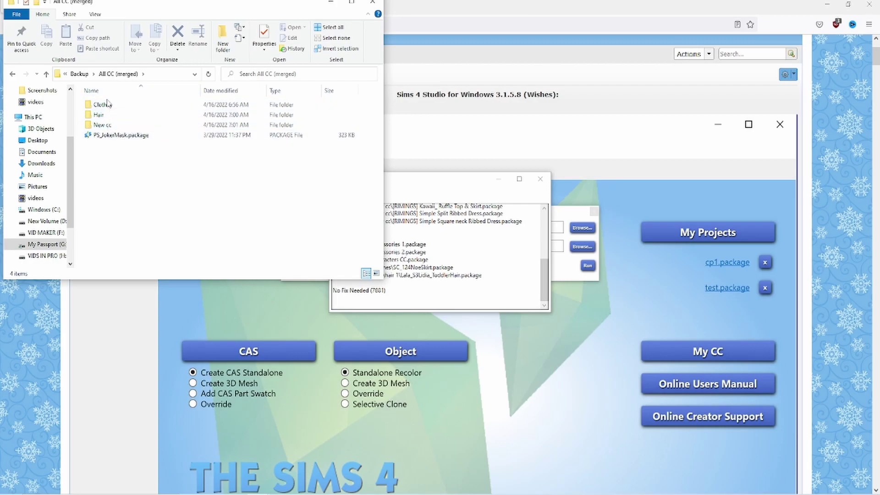
{"action": "double_click", "coordinate": [102, 124]}
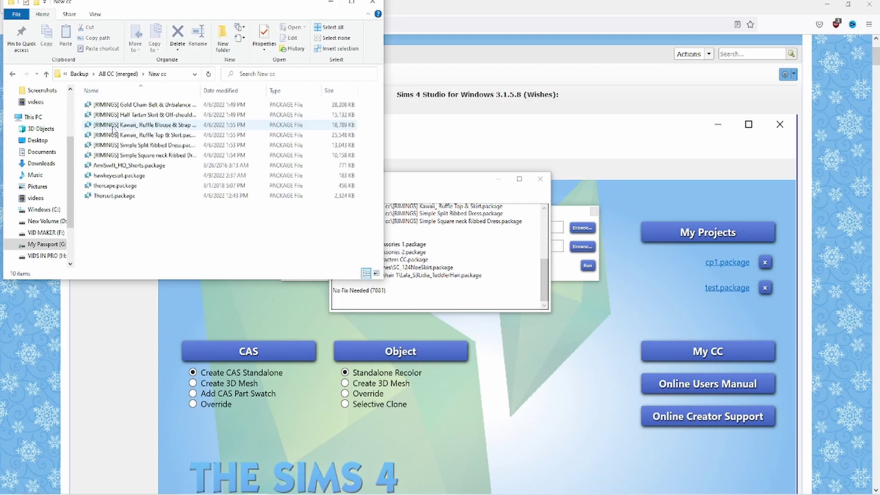
Navigate back up through the backup folders to the Batch Fixes folder list.
{"action": "left_click", "coordinate": [118, 74]}
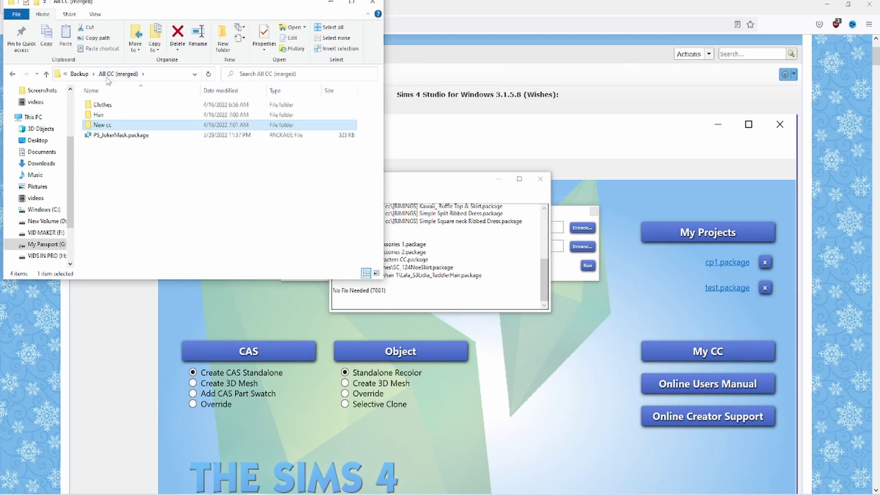
{"action": "left_click", "coordinate": [84, 74]}
{"action": "left_click", "coordinate": [102, 76]}
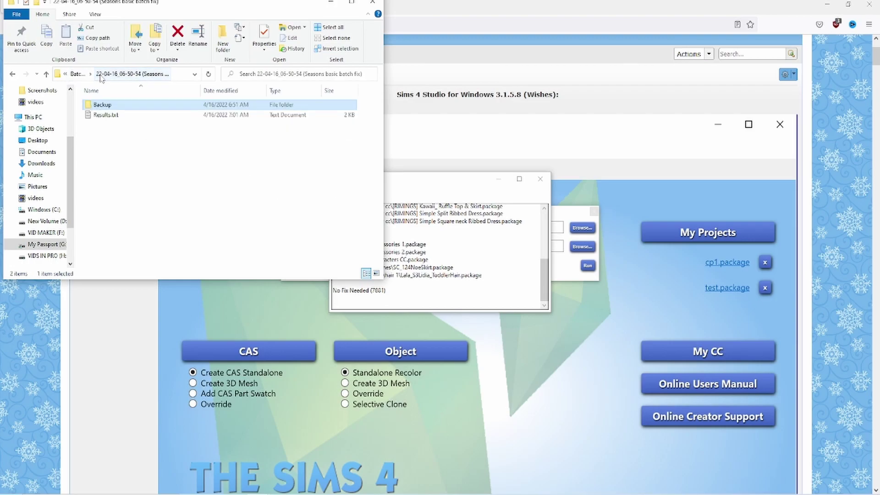
{"action": "left_click", "coordinate": [76, 74]}
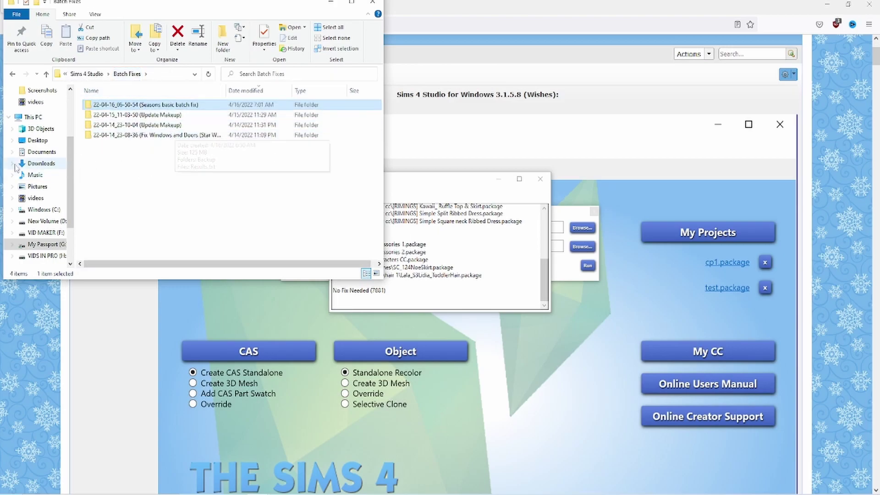
{"action": "left_click", "coordinate": [33, 117]}
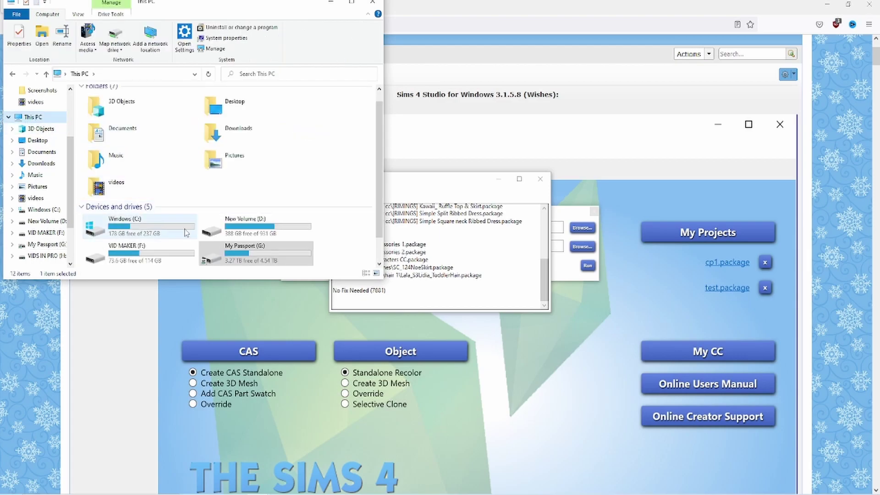
{"action": "scroll", "coordinate": [160, 221], "scroll_direction": "down", "scroll_amount": 1}
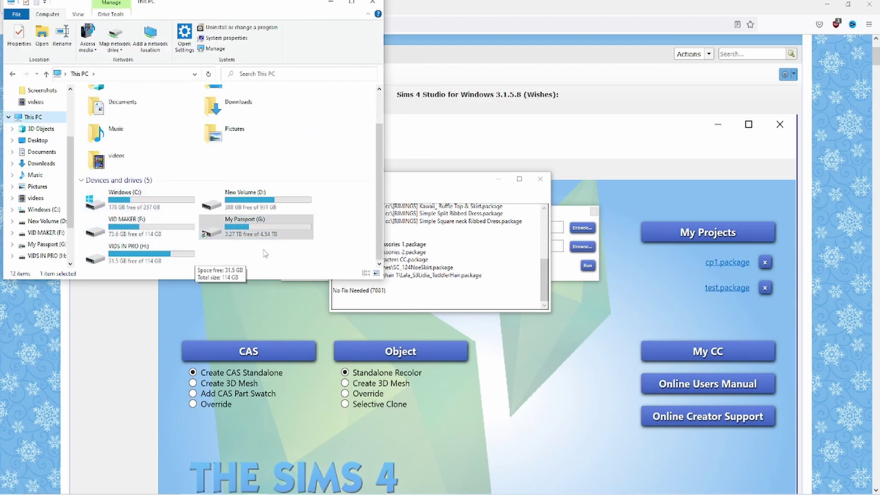
{"action": "left_click", "coordinate": [13, 75]}
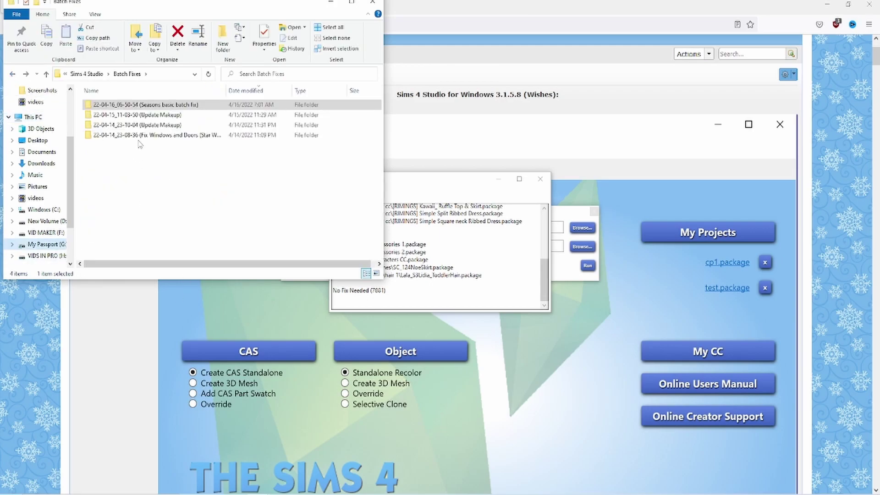
Bring the browser forward, then switch to the Sims 4 Studio 3.1.5.8 window from the taskbar.
{"action": "left_click", "coordinate": [441, 138]}
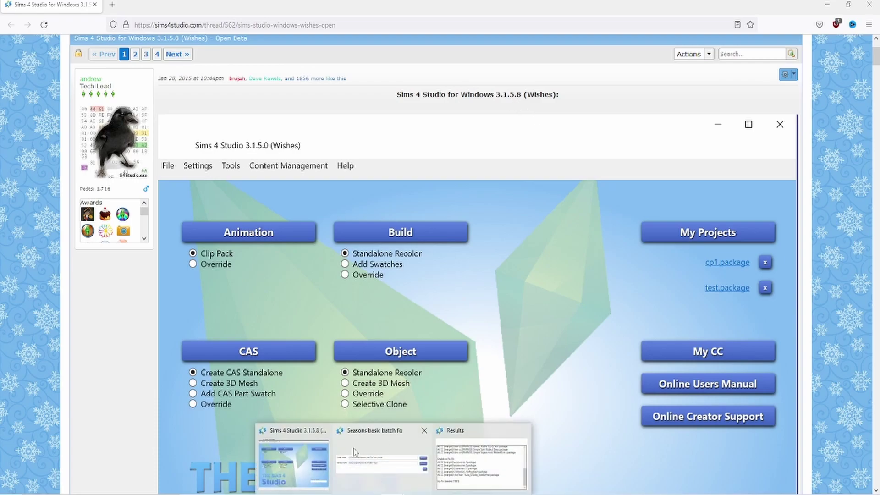
{"action": "left_click", "coordinate": [318, 461]}
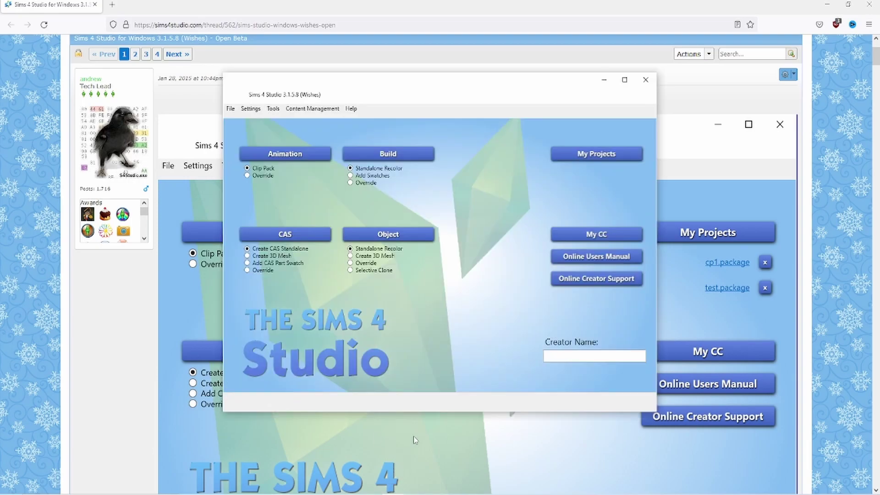
{"action": "left_click", "coordinate": [319, 110]}
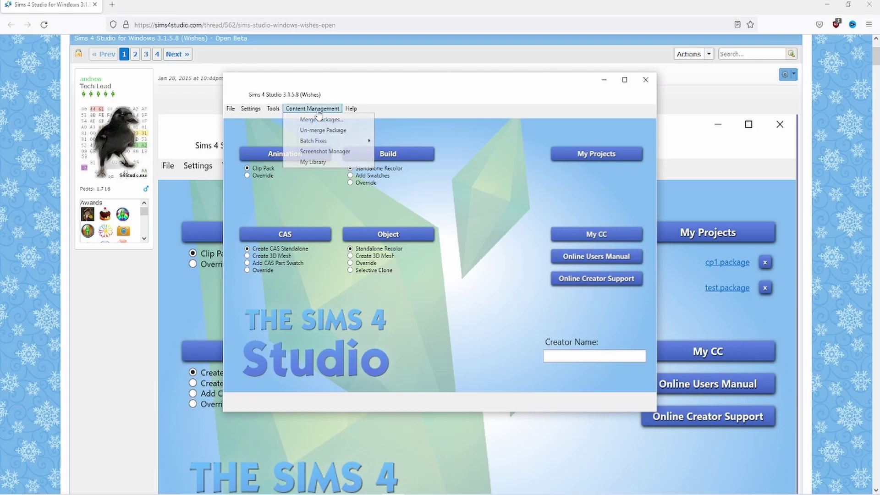
{"action": "mouse_move", "coordinate": [321, 146]}
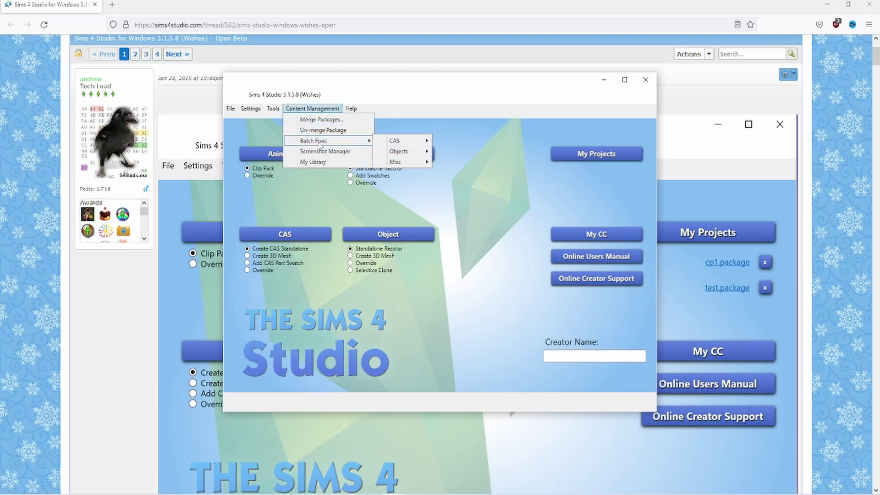
{"action": "mouse_move", "coordinate": [398, 145]}
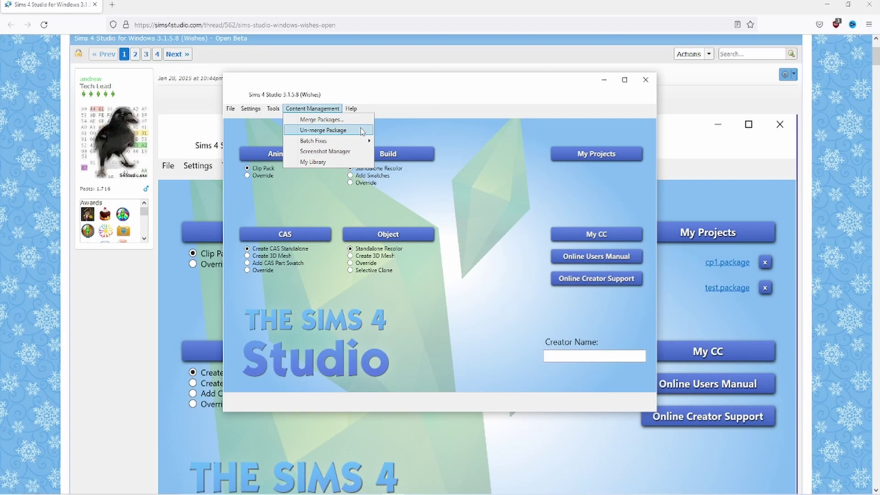
Reopen Content Management and expand Batch Fixes > CAS to show its submenu.
{"action": "left_click", "coordinate": [324, 92]}
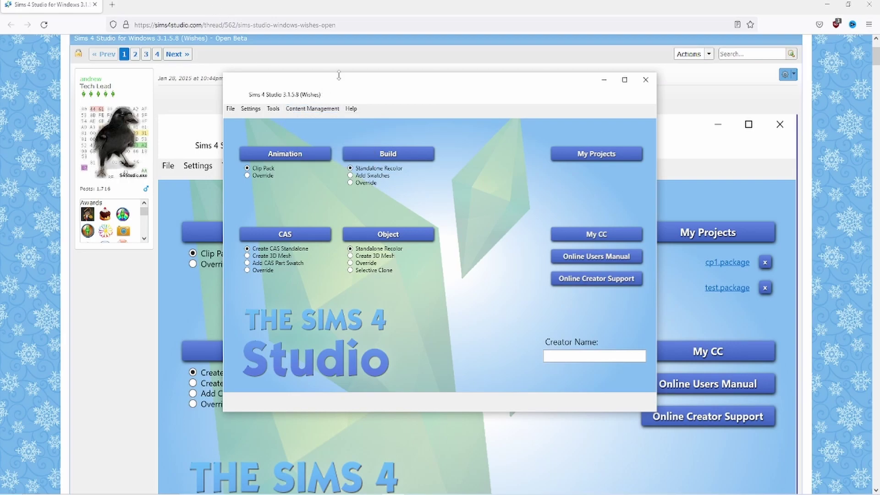
{"action": "left_click", "coordinate": [312, 109]}
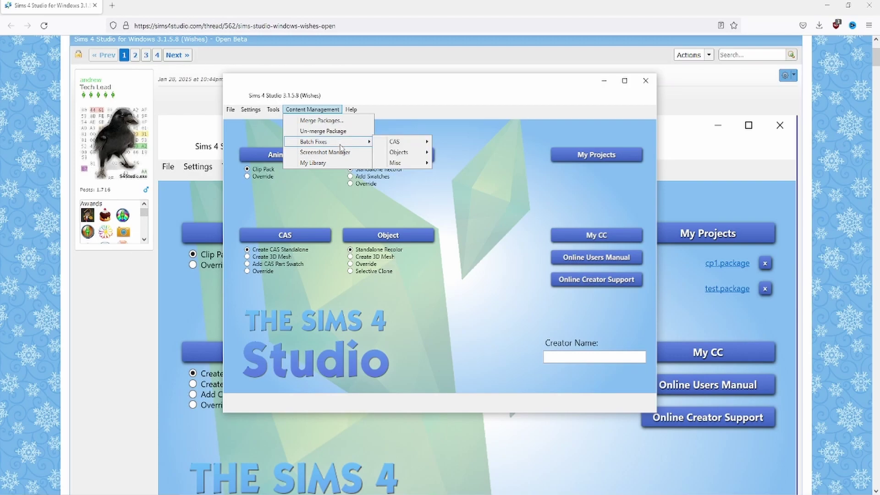
{"action": "mouse_move", "coordinate": [396, 145]}
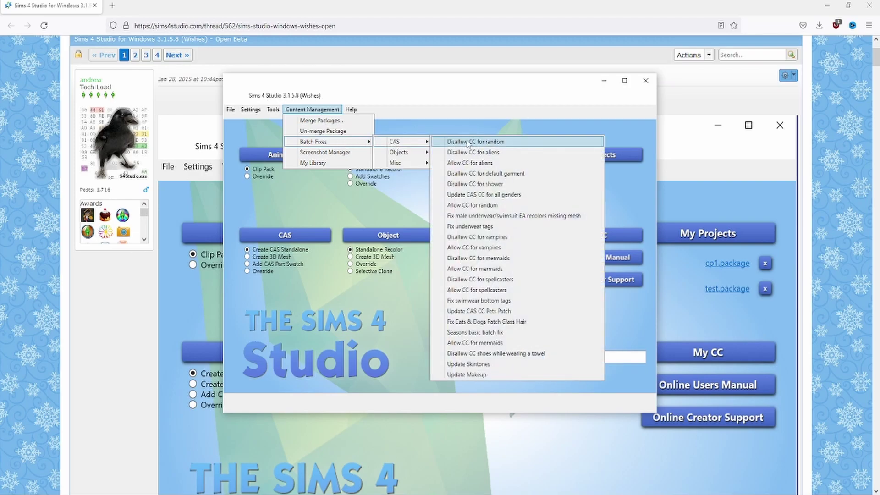